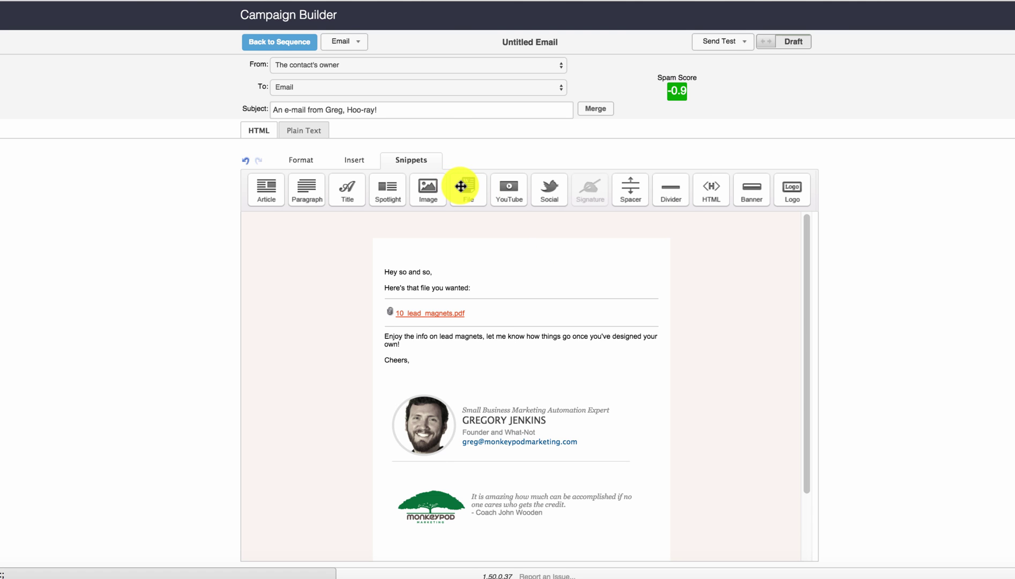
- Review the attached file's settings and confirm them without changing the file
mouse_move(469, 312)
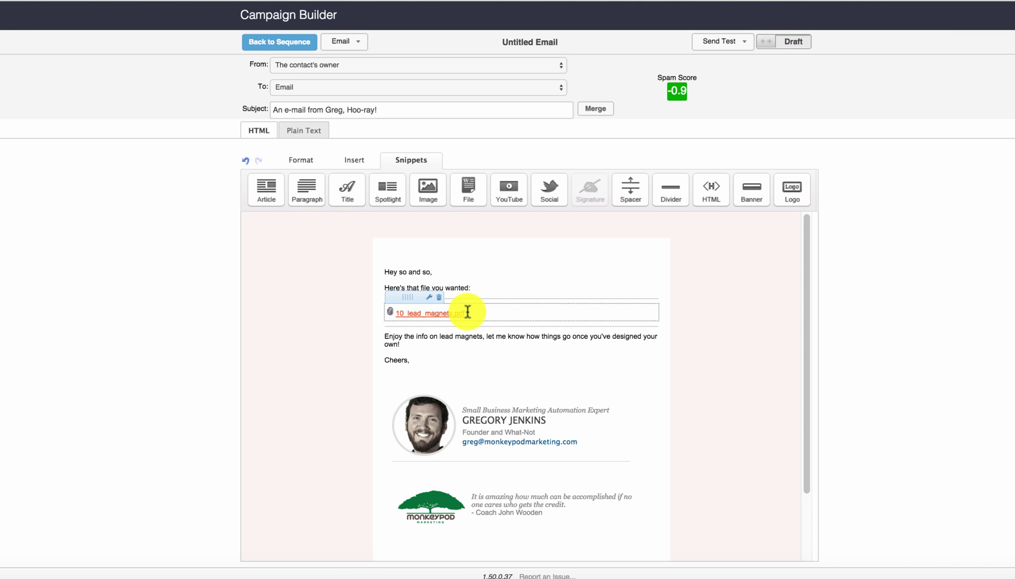
double_click(468, 312)
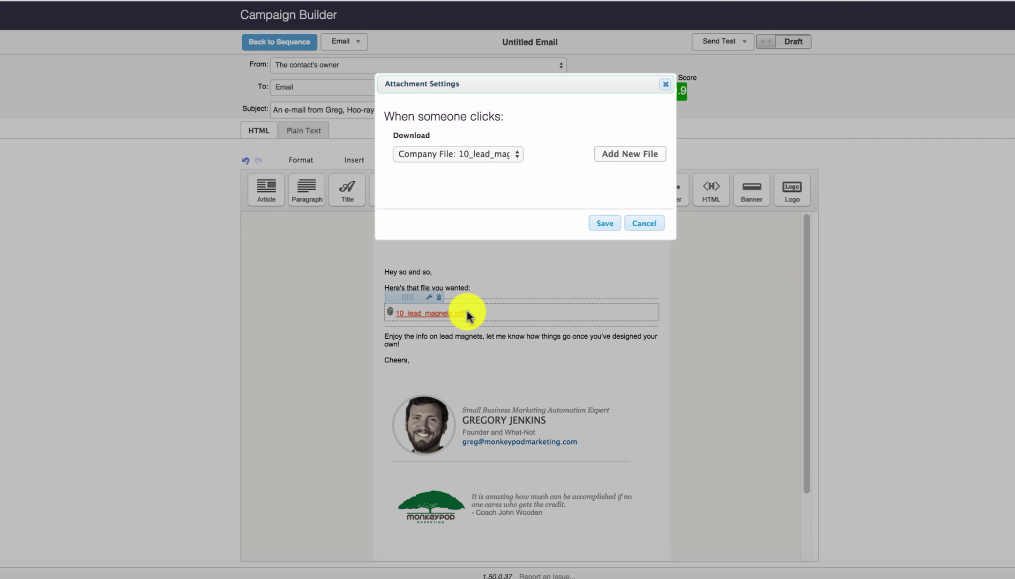
click(525, 155)
click(378, 173)
click(603, 223)
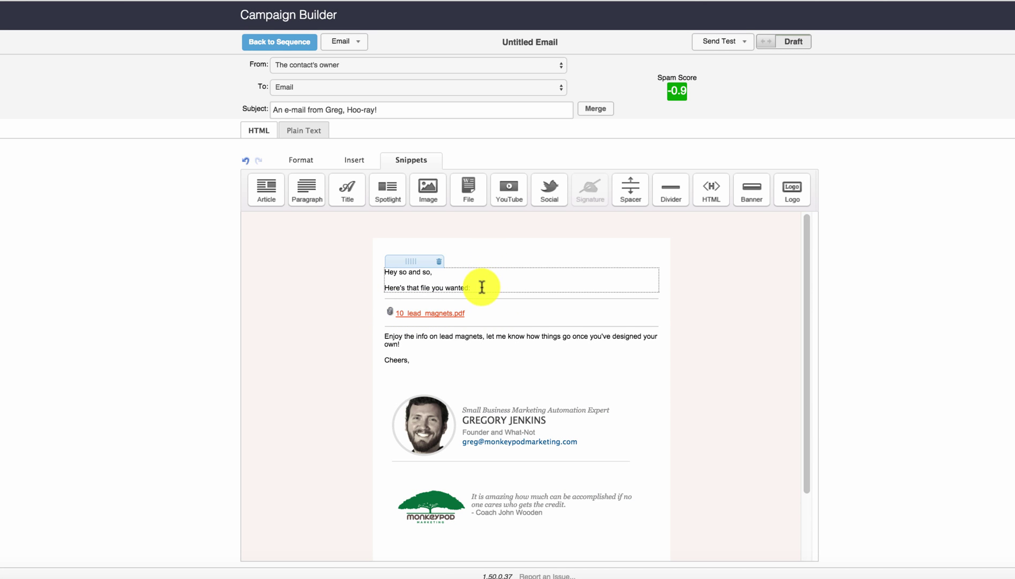
- Set the two greeting lines to 12pt font size
drag(481, 287, 384, 272)
click(297, 161)
click(370, 183)
click(383, 230)
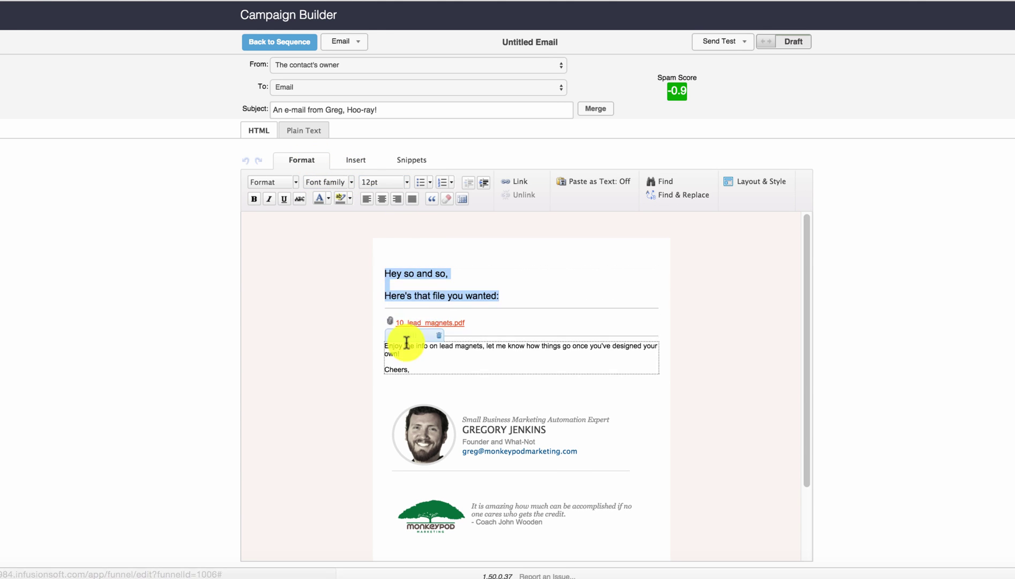
- Set the closing paragraph and the Cheers sign-off to 12pt
drag(417, 369, 361, 337)
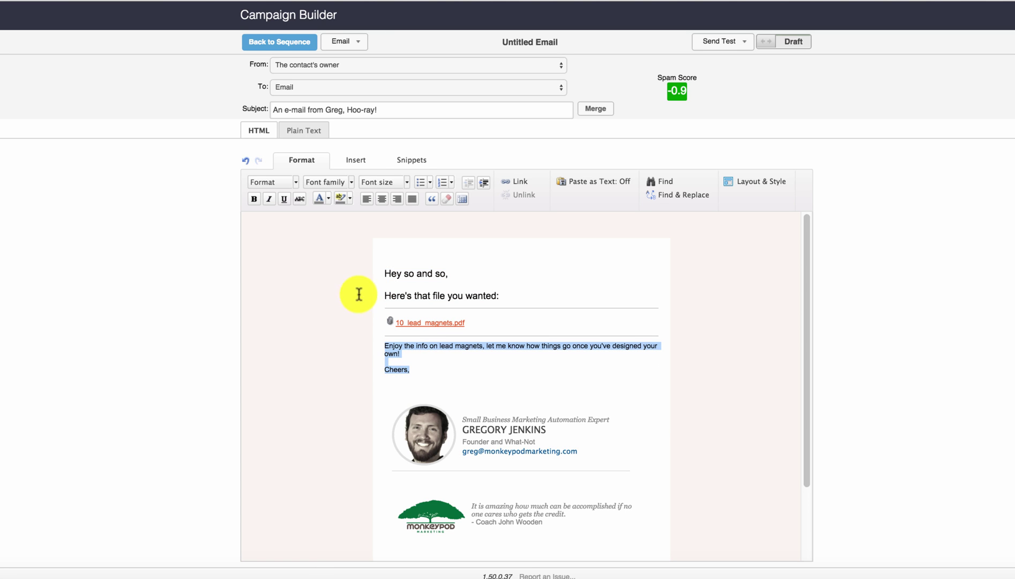
click(395, 182)
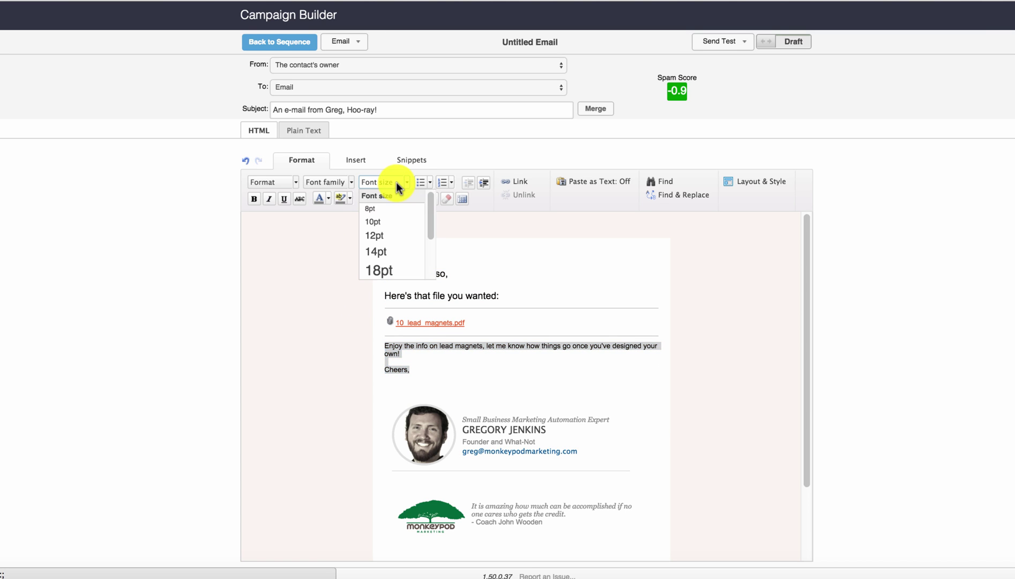
click(396, 236)
click(525, 370)
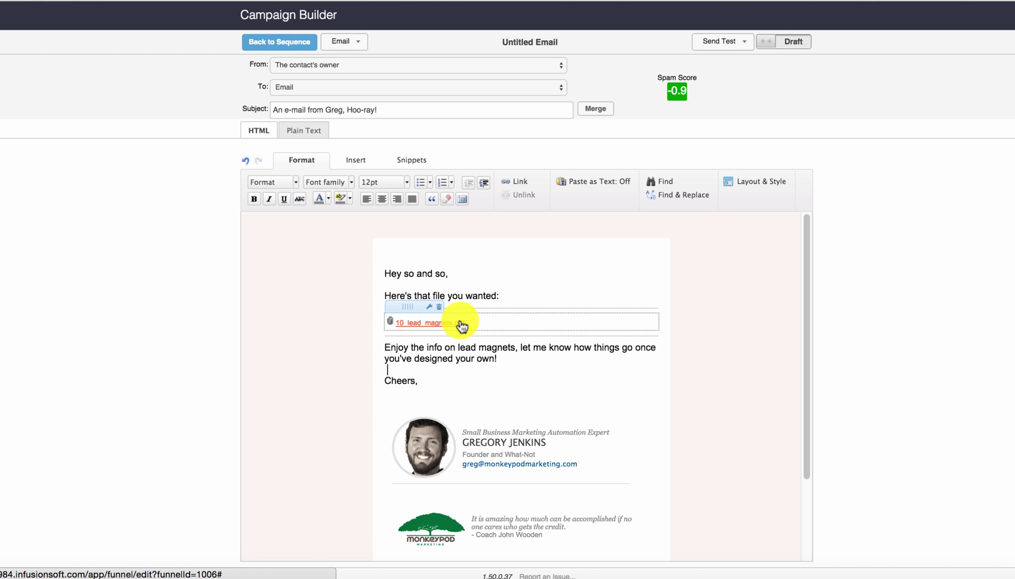
- Leave the email editor and go to the uploaded Files page
click(410, 160)
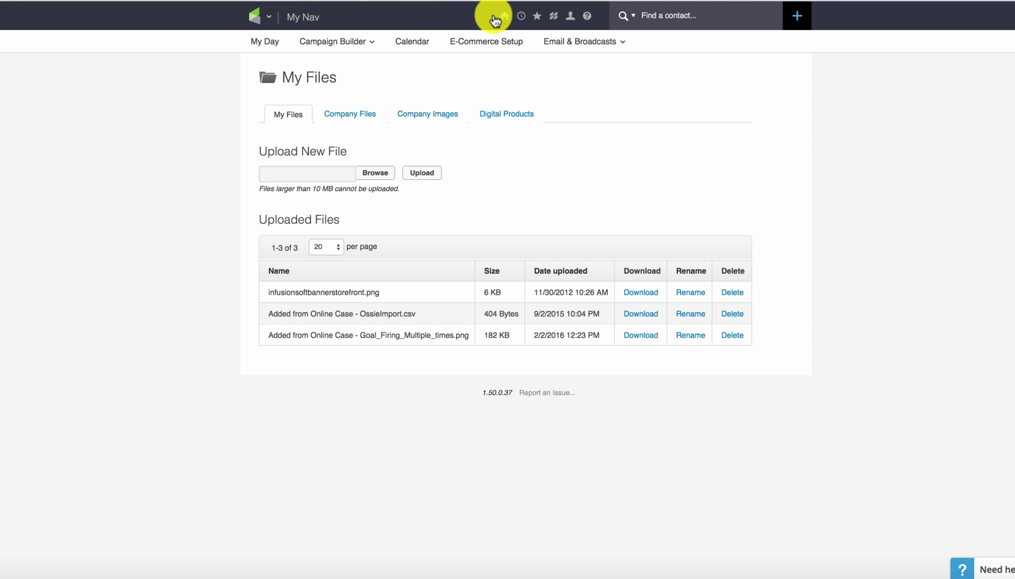
mouse_move(502, 23)
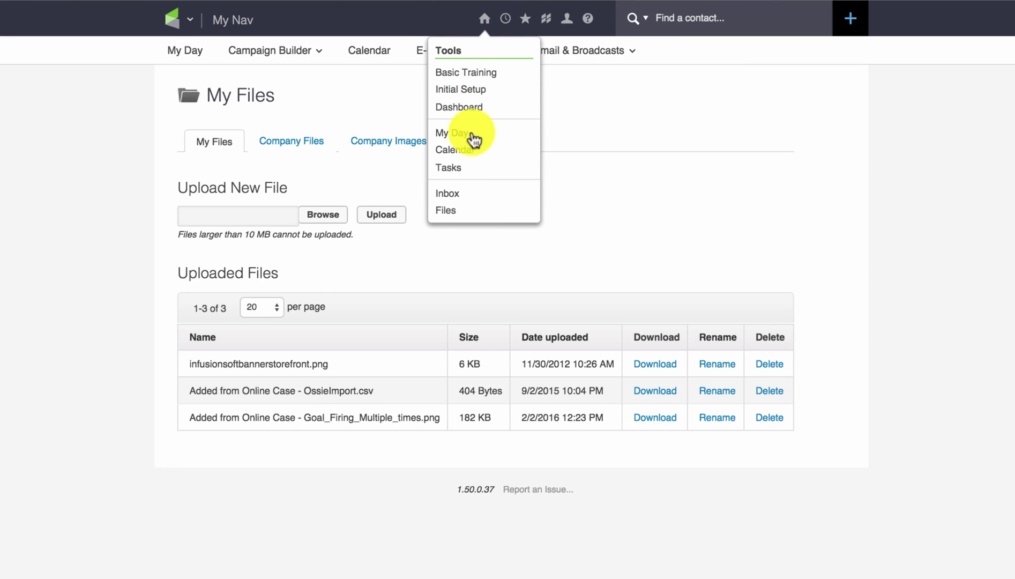
click(479, 213)
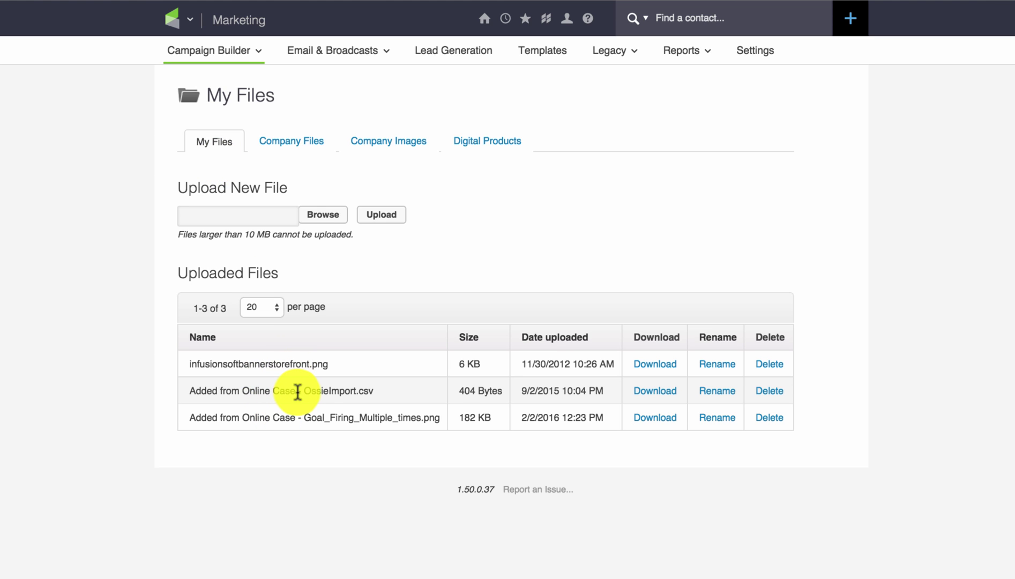
- Browse the Company Files, Company Images and Digital Products lists, ending on Company Images
click(317, 153)
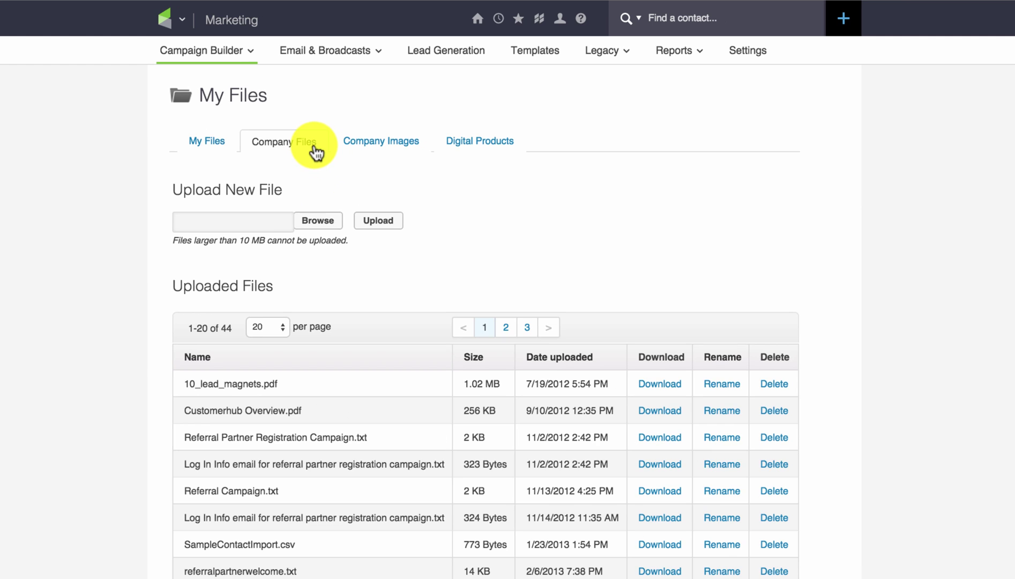
click(363, 153)
click(455, 154)
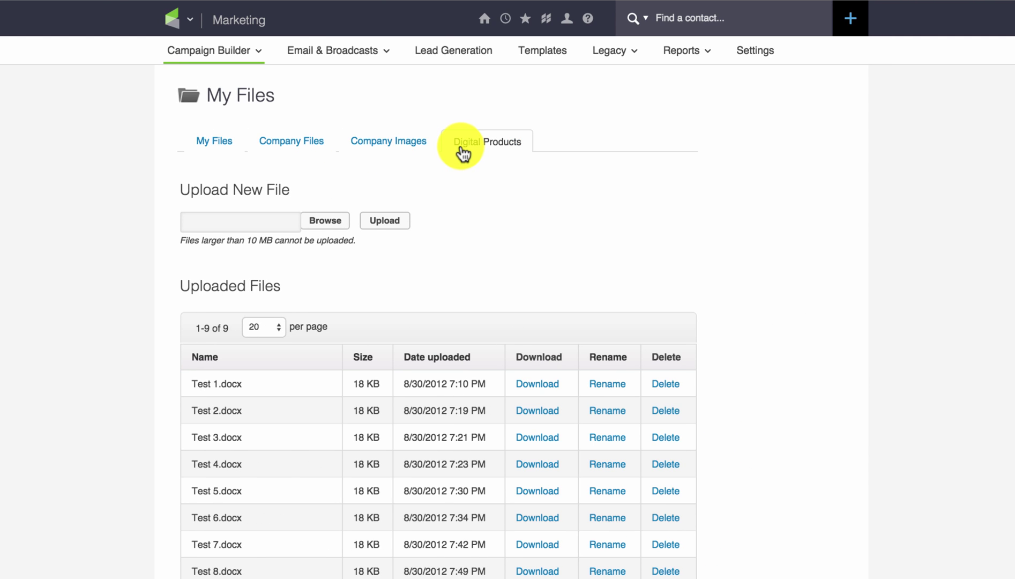
click(412, 150)
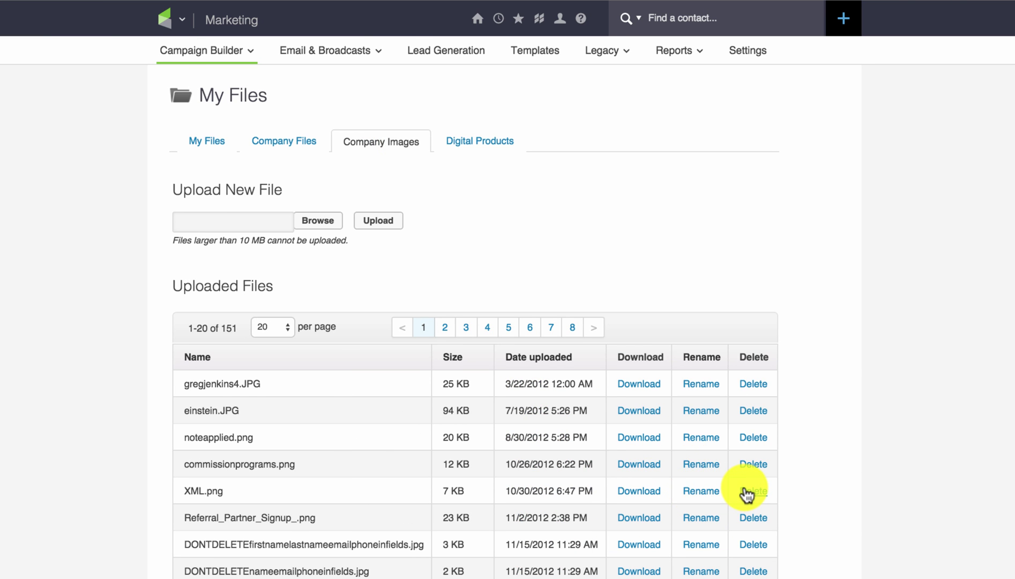
scroll(745, 488, down, 5)
scroll(744, 488, up, 5)
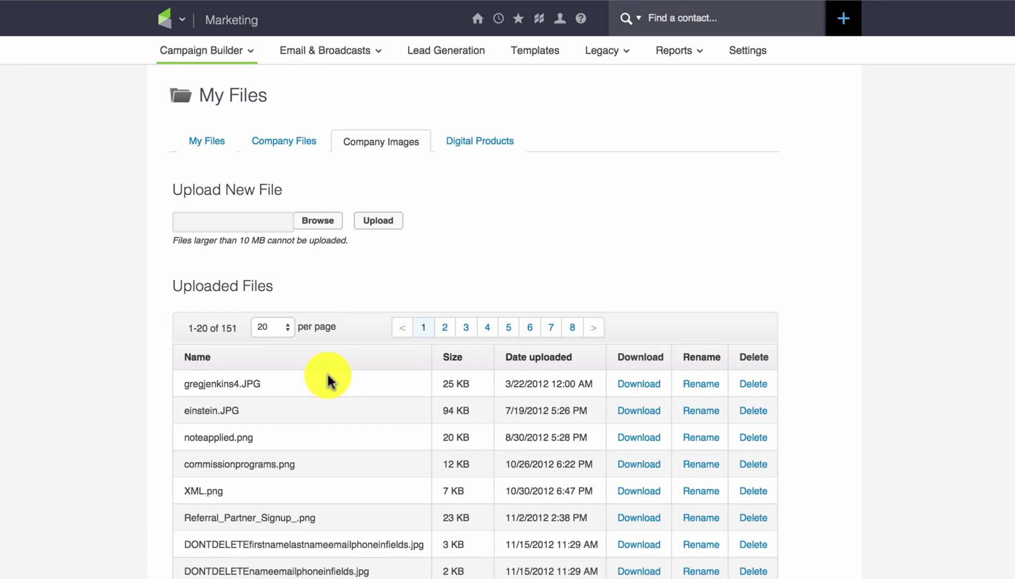
- In Company Files, copy the 10_lead_magnets.pdf Download link address and head back to Campaign Builder
click(274, 142)
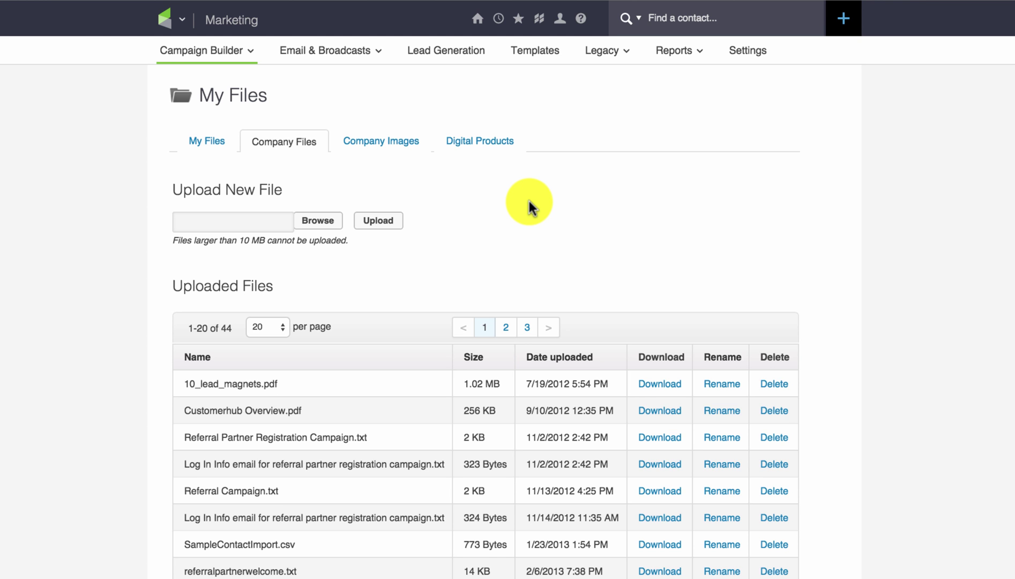
scroll(529, 200, down, 3)
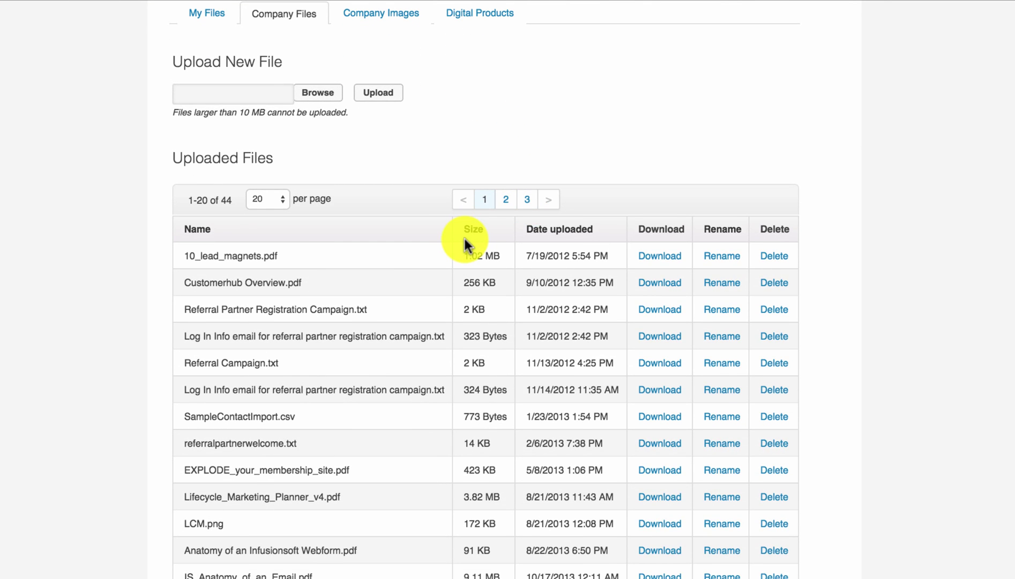
scroll(443, 241, down, 3)
scroll(443, 242, up, 5)
scroll(446, 338, up, 1)
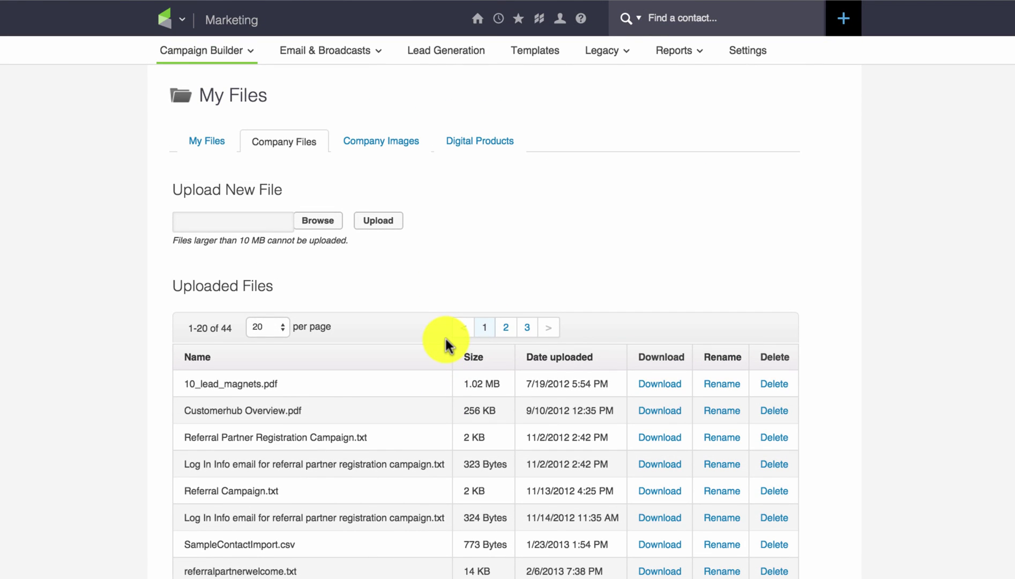
right_click(654, 384)
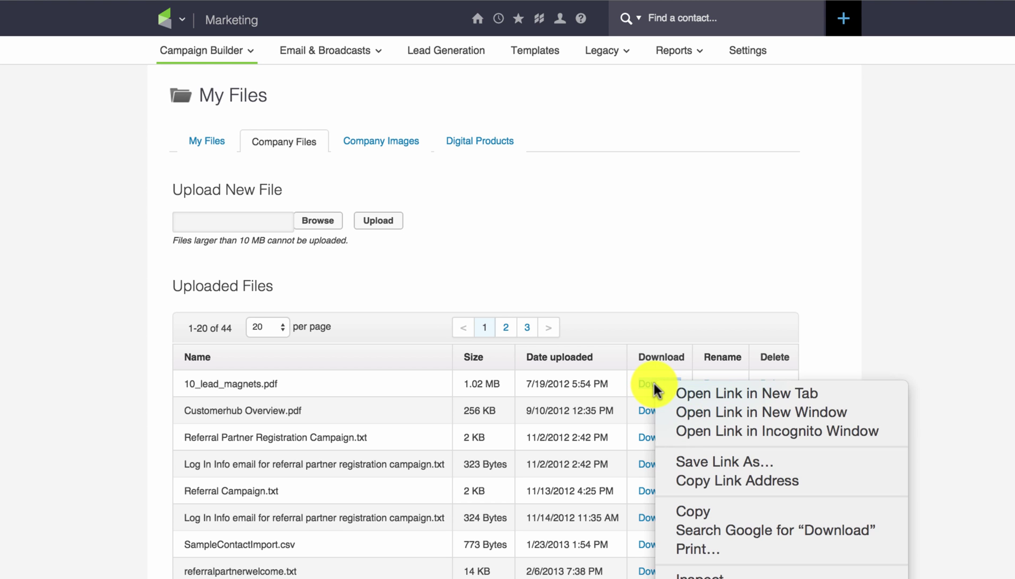
click(749, 481)
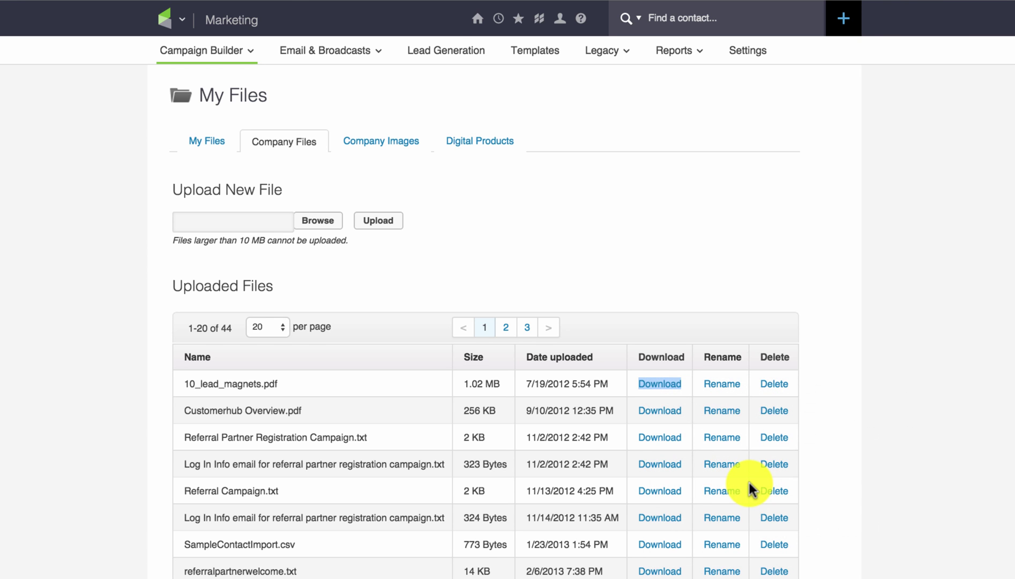
click(518, 18)
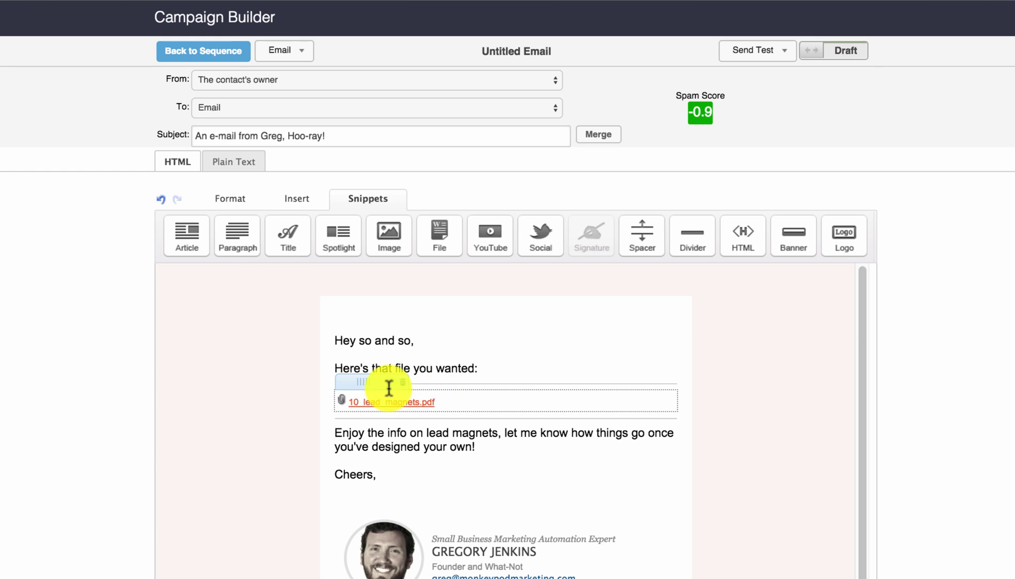
- Replace the attached-file block with a title block reading '10 Lead Magnets PDF'
click(403, 382)
drag(286, 231, 426, 462)
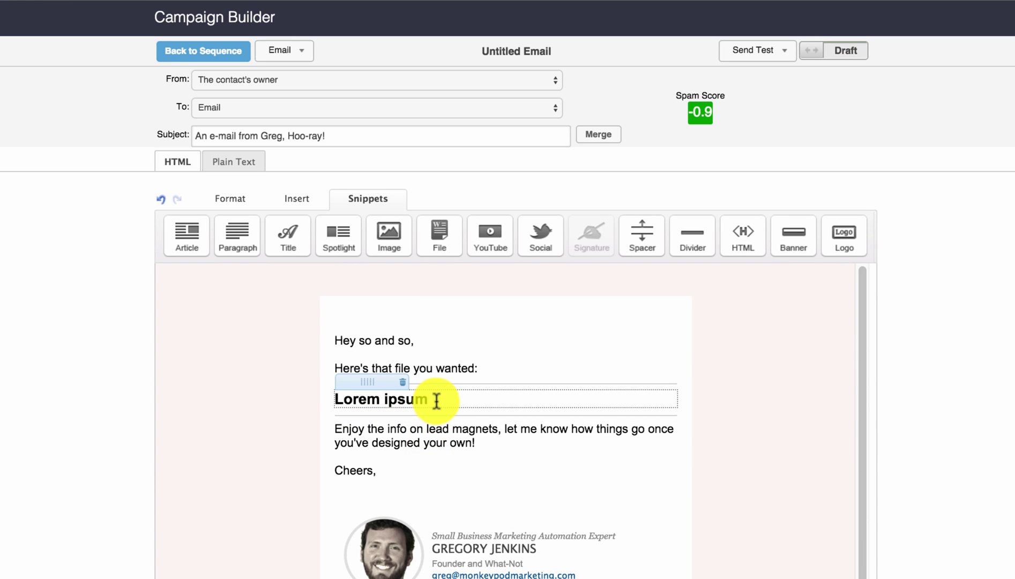
drag(429, 400, 269, 402)
text(10 Lead Magnets PDF)
key(super+a)
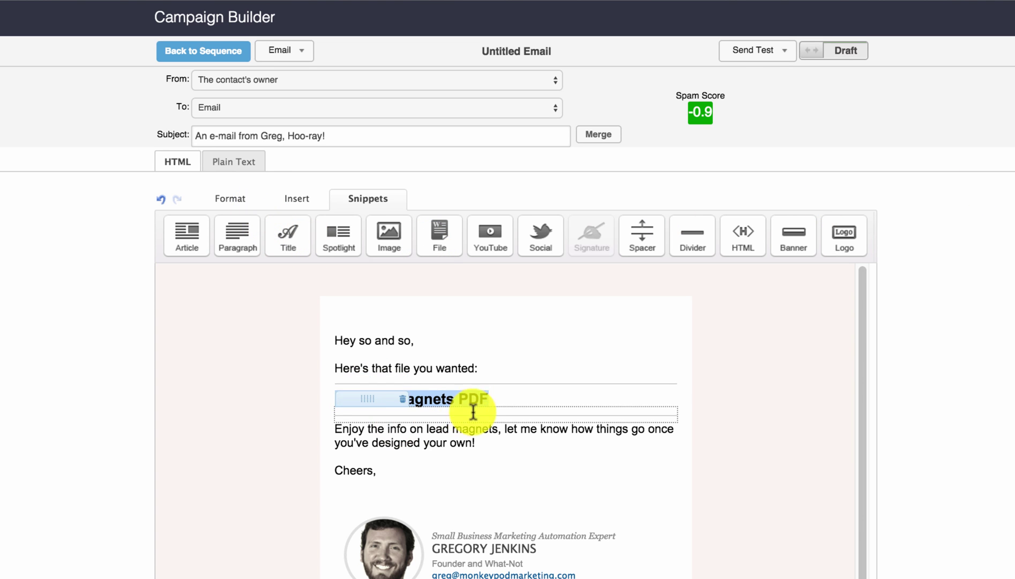
- Paste the copied PDF URL as the title's link address, verify it, and apply
click(228, 199)
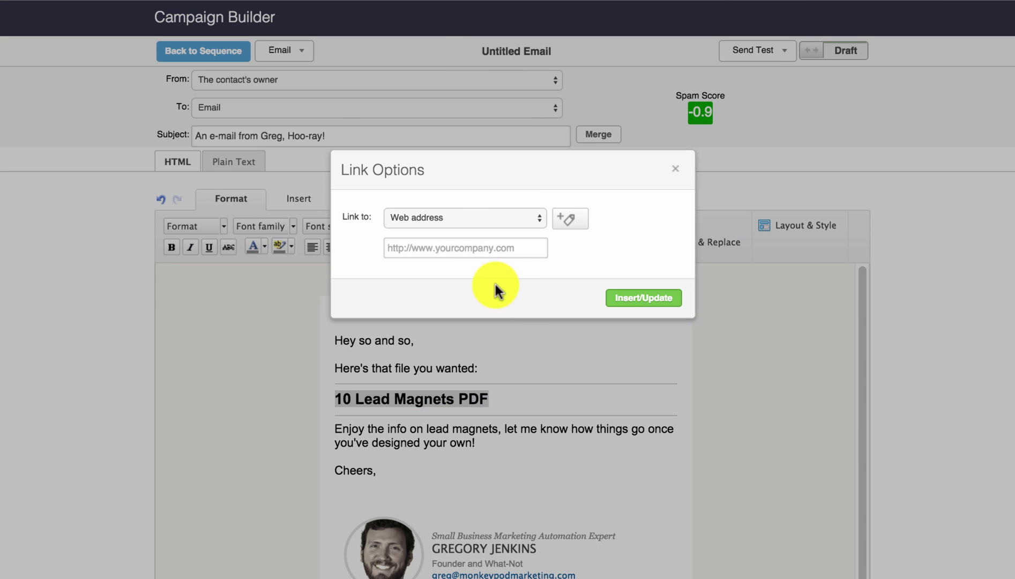
click(481, 249)
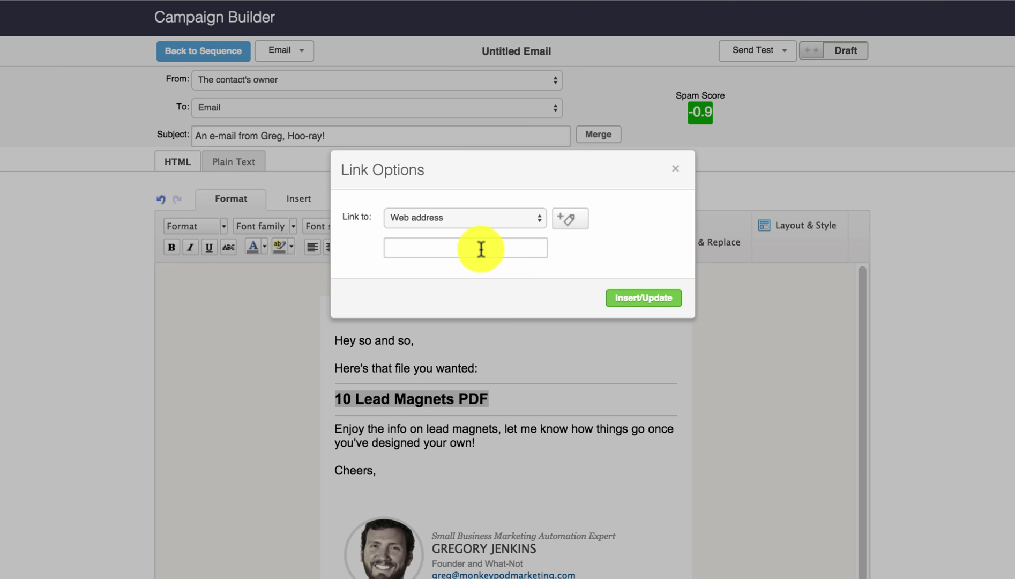
key(super+v)
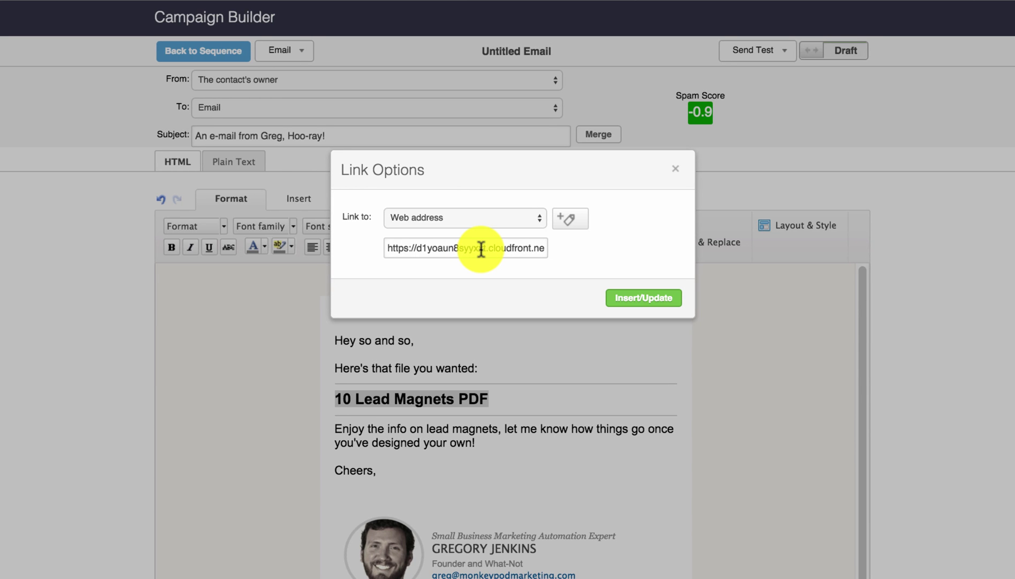
key(Right)
key(Right)
key(Right)
key(Right)
key(Right)
key(Right)
key(Right)
key(Right)
key(Right)
key(Right)
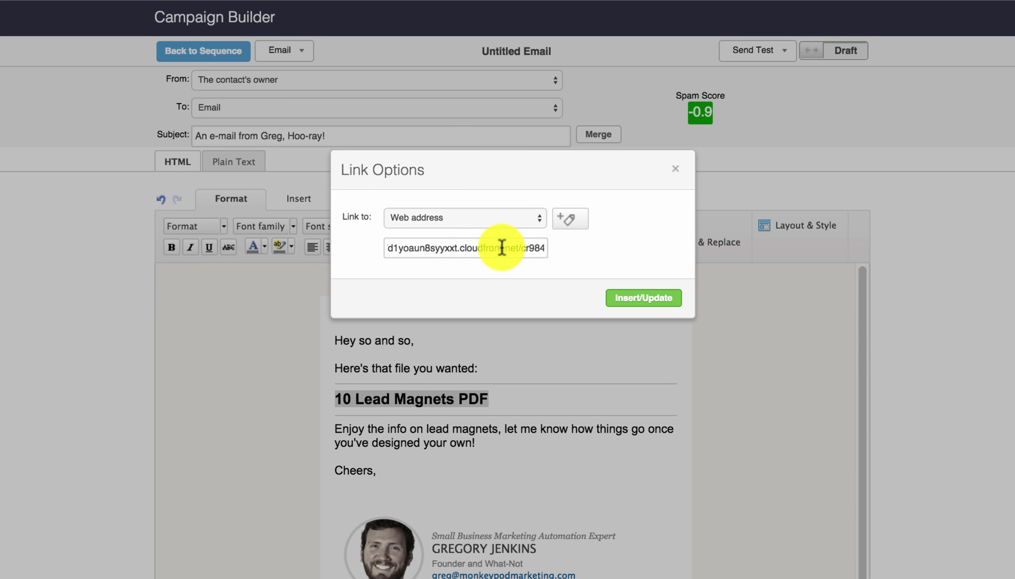
key(Right)
key(Right)
key(Right)
key(Right)
key(Right)
key(Right)
key(Right)
key(Right)
key(Right)
key(Right)
key(Right)
key(Right)
key(Right)
key(Right)
key(Right)
key(Right)
key(Right)
key(Right)
key(Right)
key(Right)
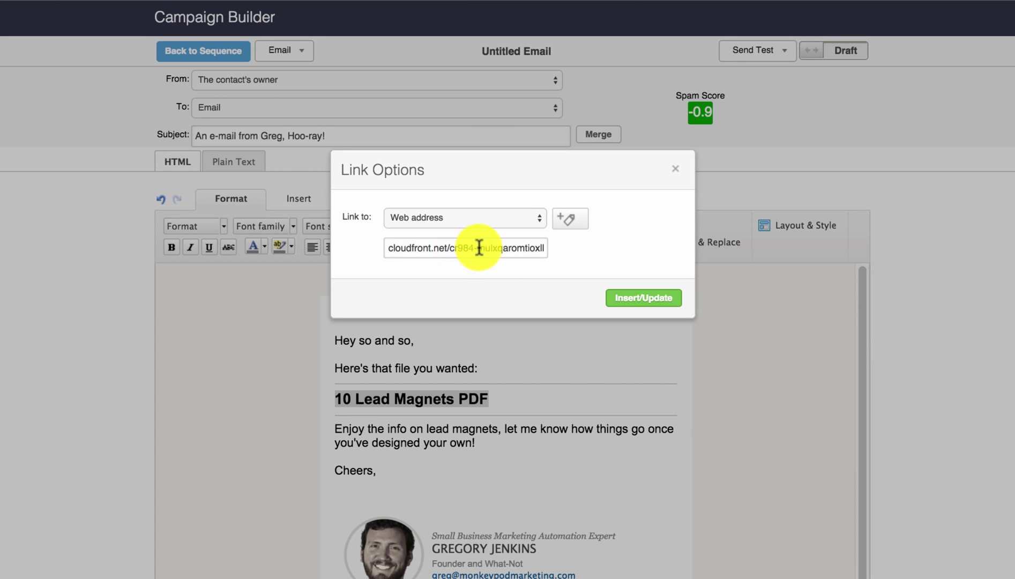
key(Right)
key(Right)
key(Right)
key(Right)
key(Right)
key(Right)
key(Right)
key(Right)
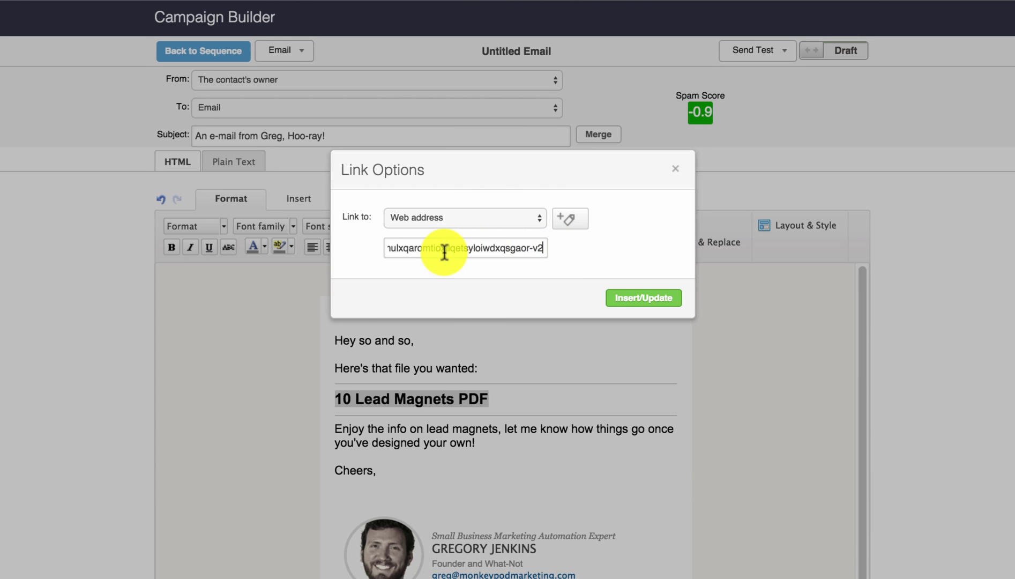
click(642, 296)
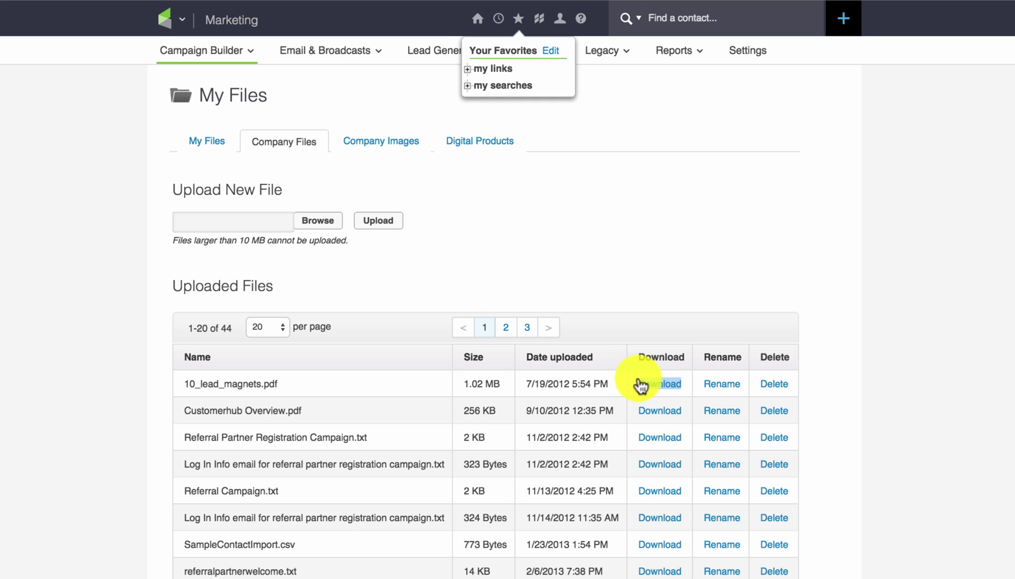
- Copy the PDF download link again, return to the email, and switch it from Draft to Ready
right_click(642, 382)
click(701, 476)
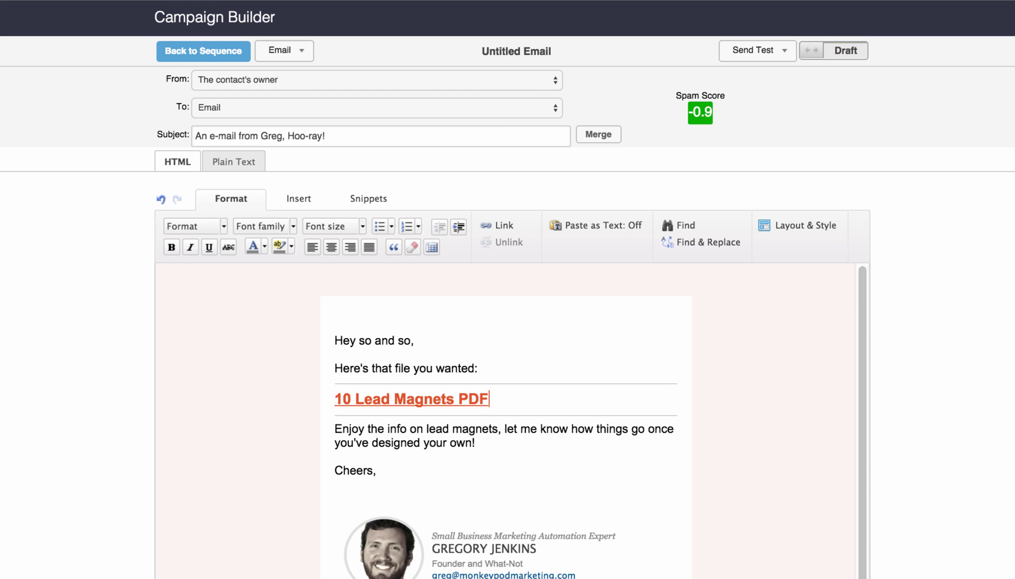
click(504, 395)
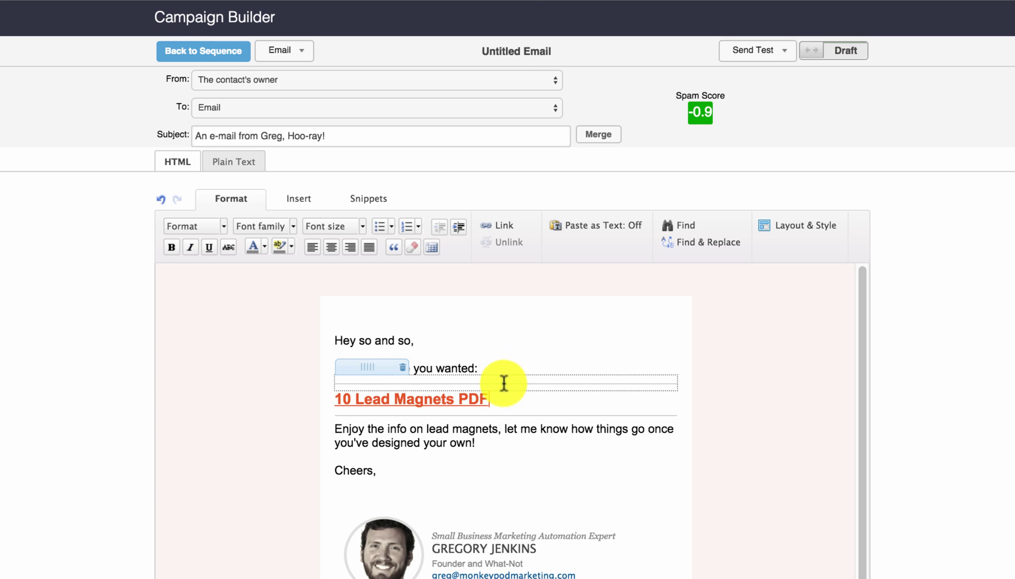
click(830, 53)
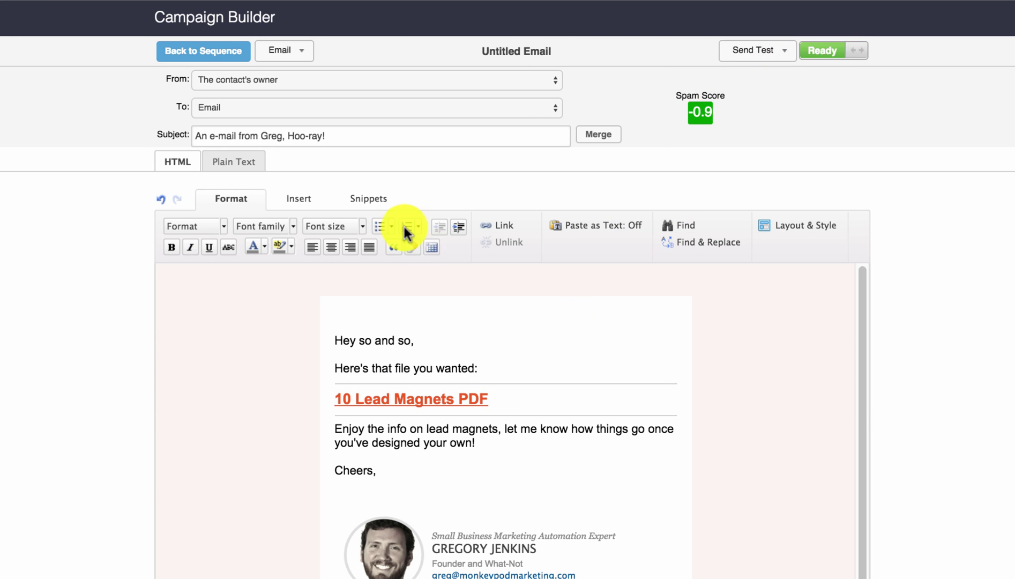
click(369, 200)
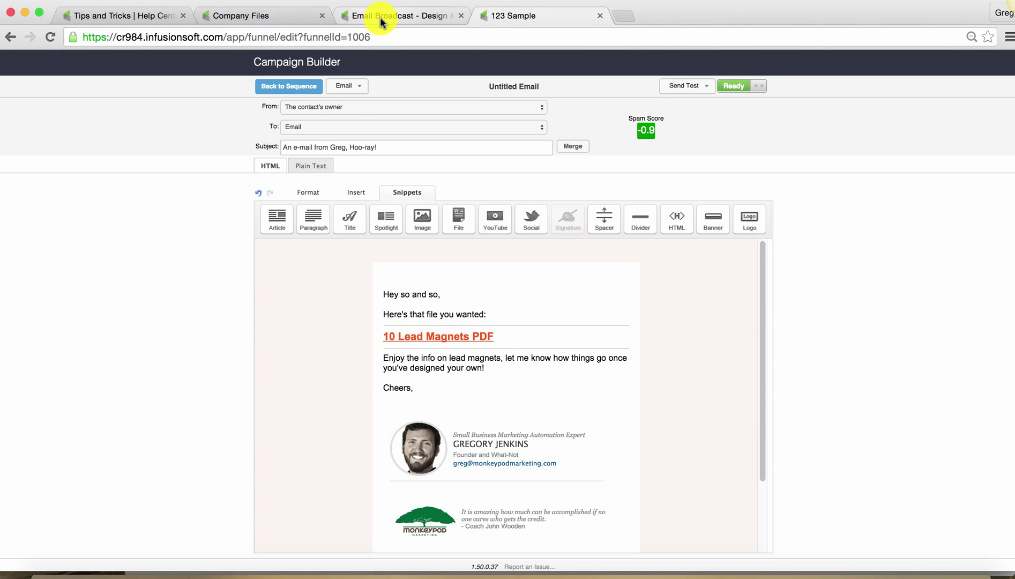
- Switch to the Email Broadcast - Design tab and show the Blocks palette
click(380, 16)
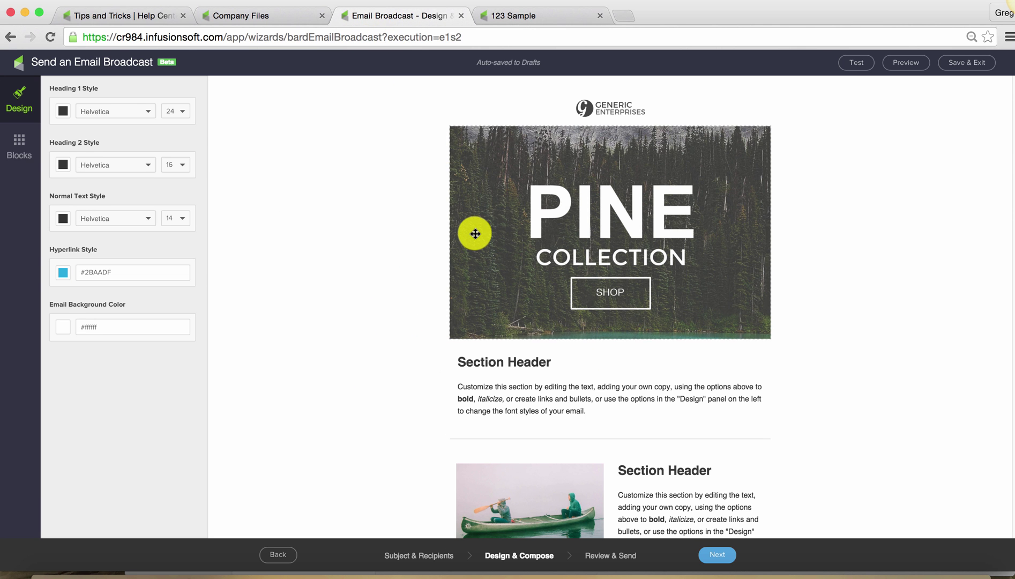
click(22, 144)
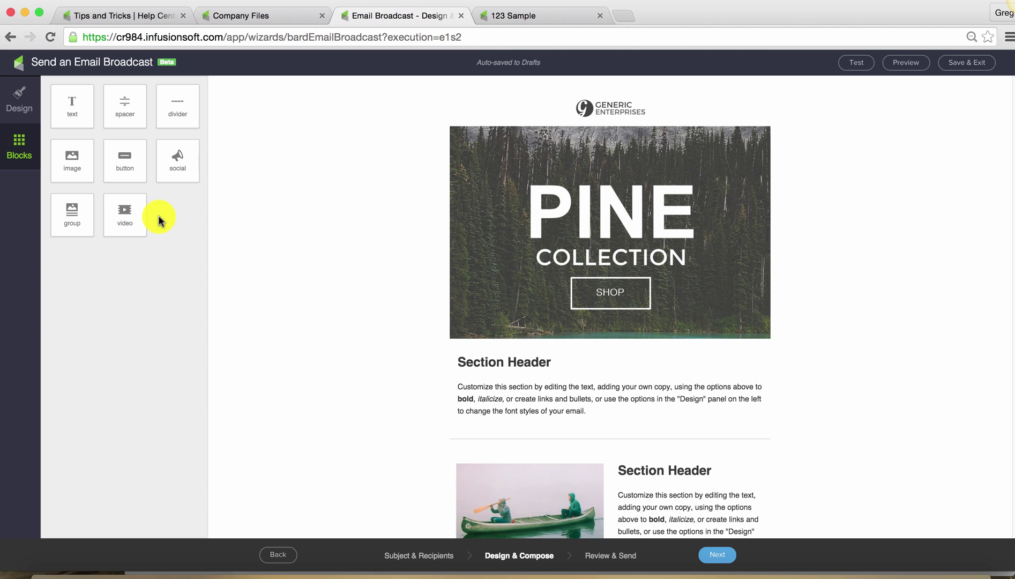
- Select the first Section Header's body text and open the link popup for the PDF address
click(596, 409)
drag(595, 408, 453, 385)
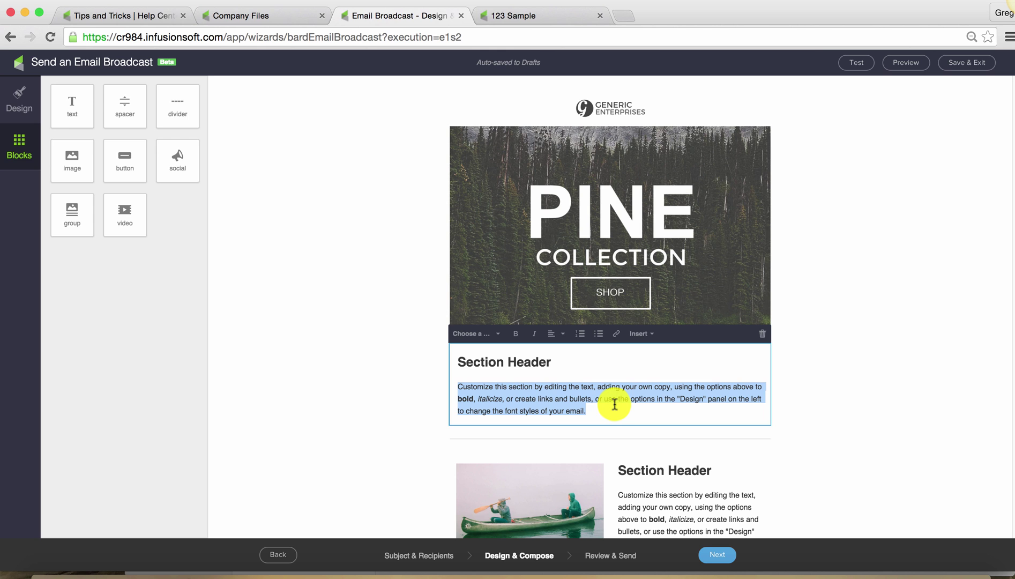
click(271, 18)
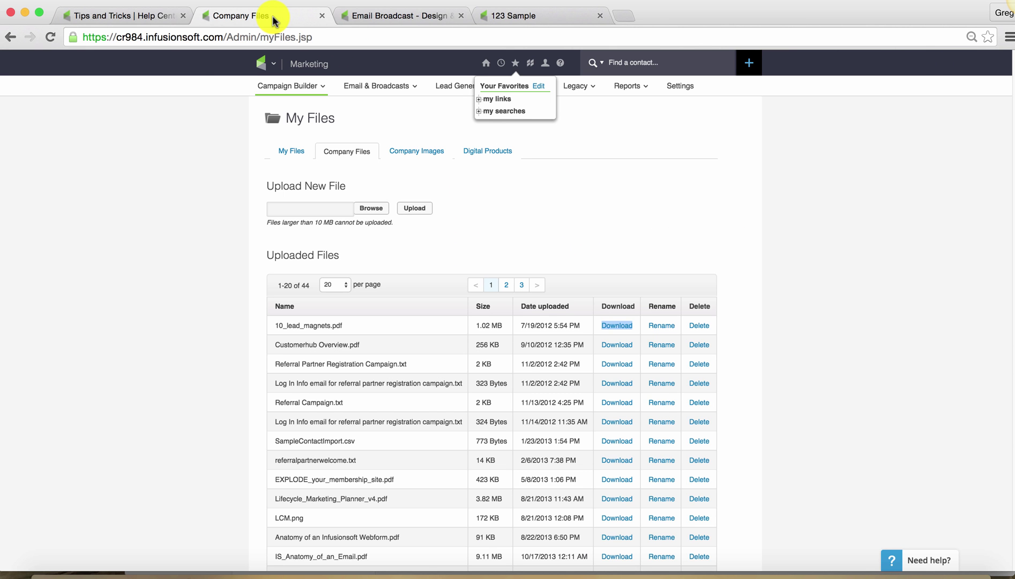
click(370, 17)
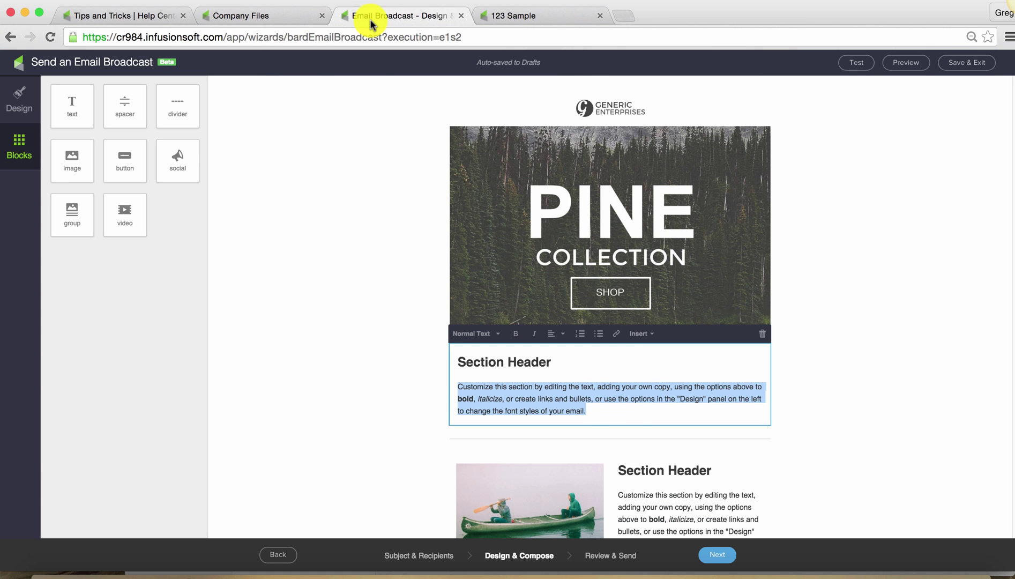
click(615, 334)
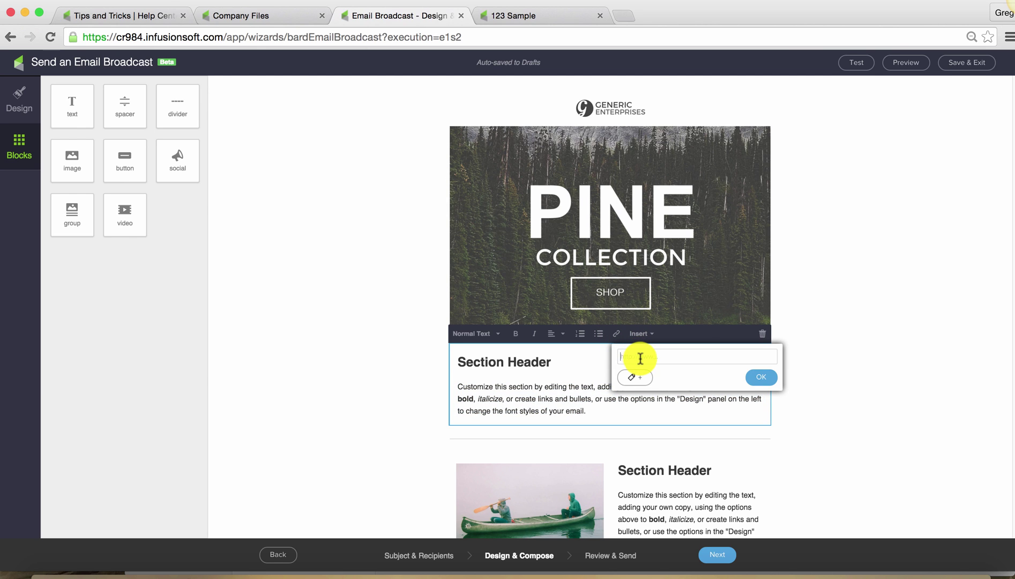
click(675, 407)
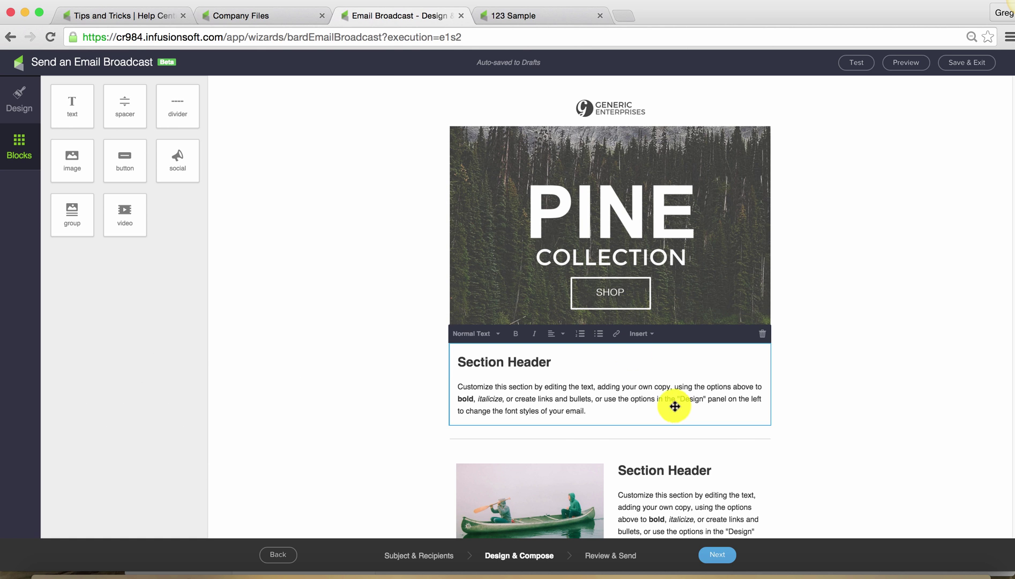
click(286, 15)
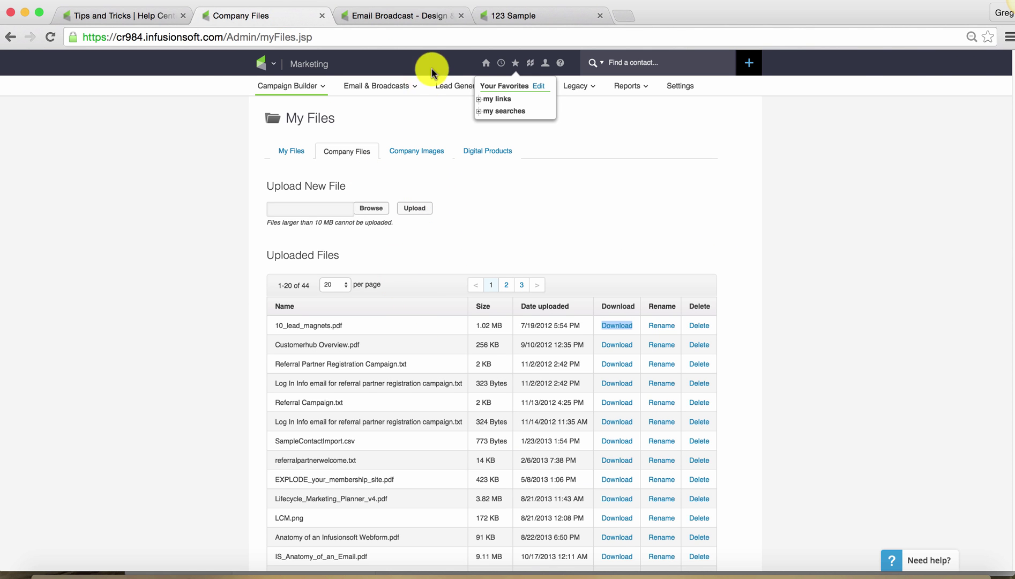
click(424, 17)
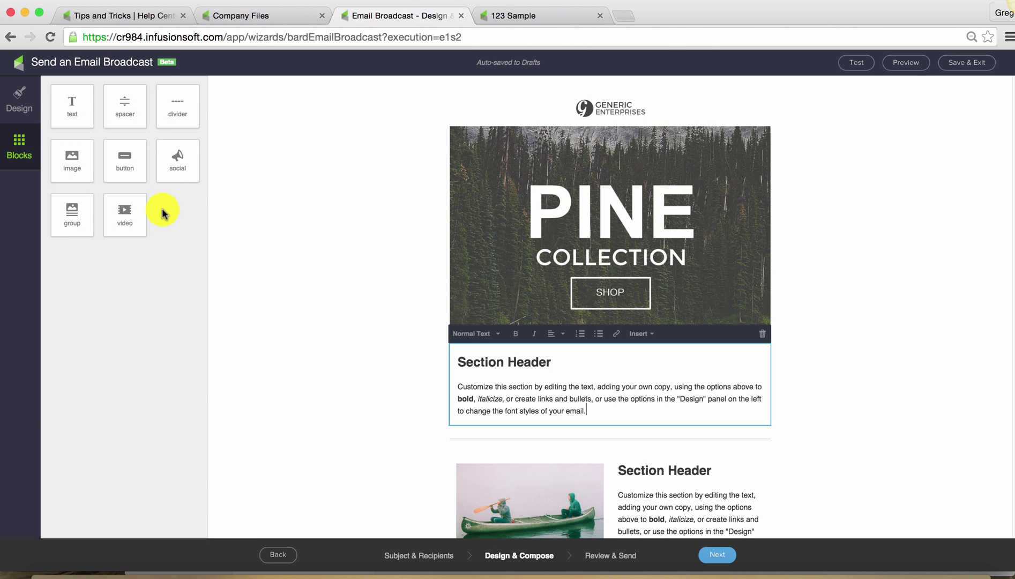
- Read through the Help Center article 'Storing Files In Infusionsoft' on file types
click(155, 19)
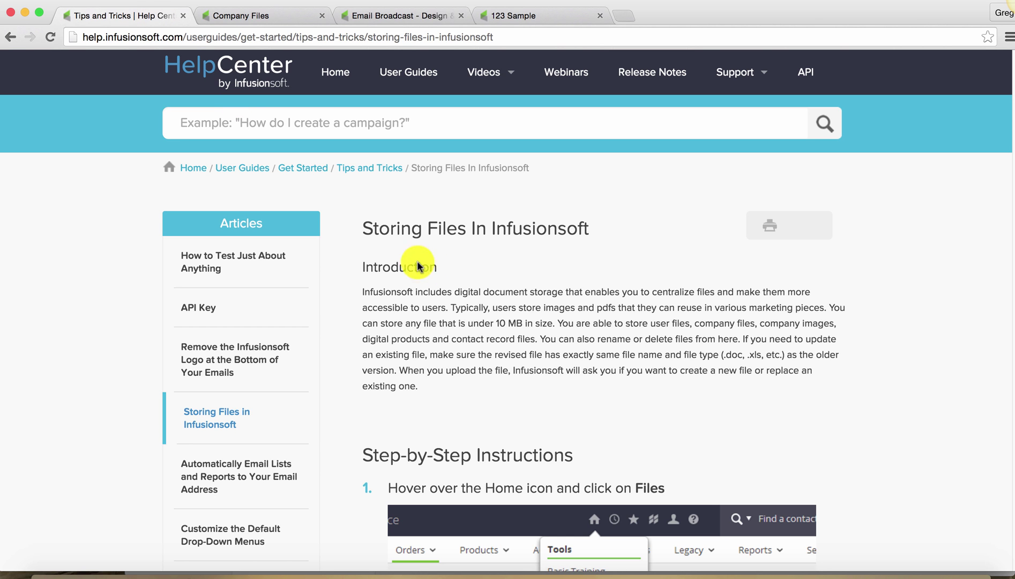
scroll(528, 294, down, 10)
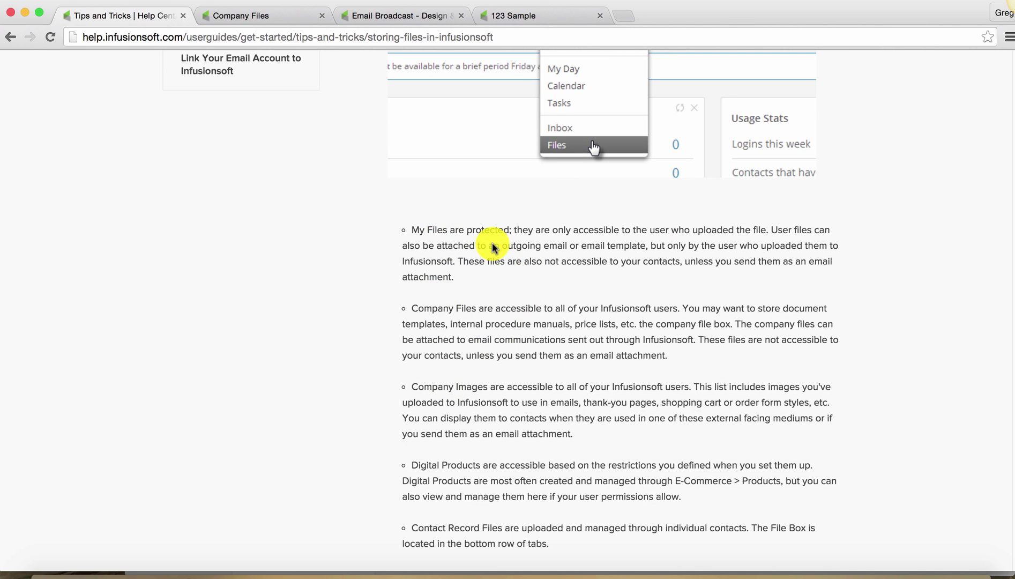
scroll(560, 268, down, 3)
scroll(561, 267, up, 13)
scroll(561, 268, down, 6)
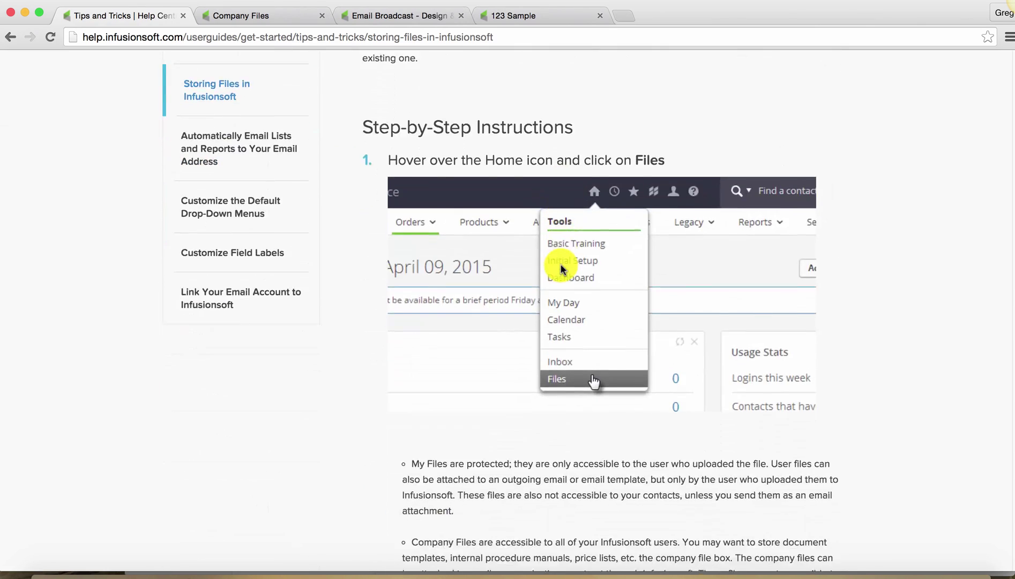
scroll(561, 268, up, 8)
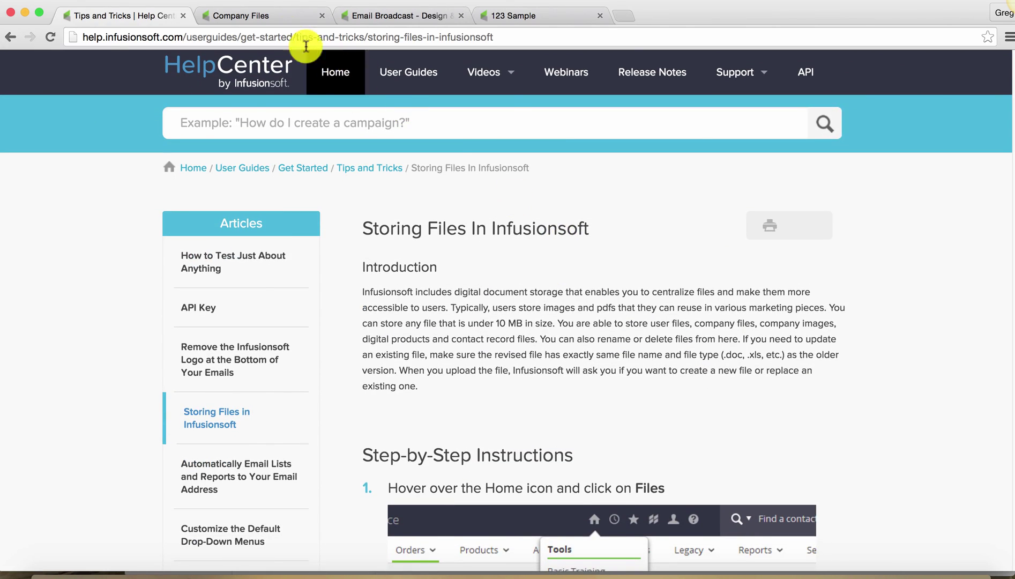
- Cycle through the Company Files and campaign email tabs, ending on the Email Broadcast - Design editor
click(272, 15)
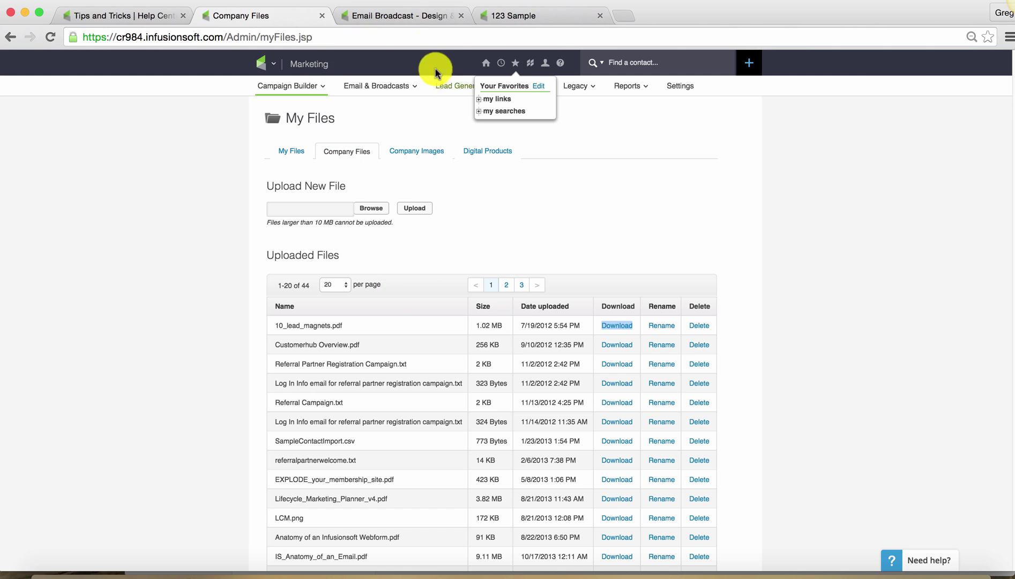
click(421, 18)
click(505, 18)
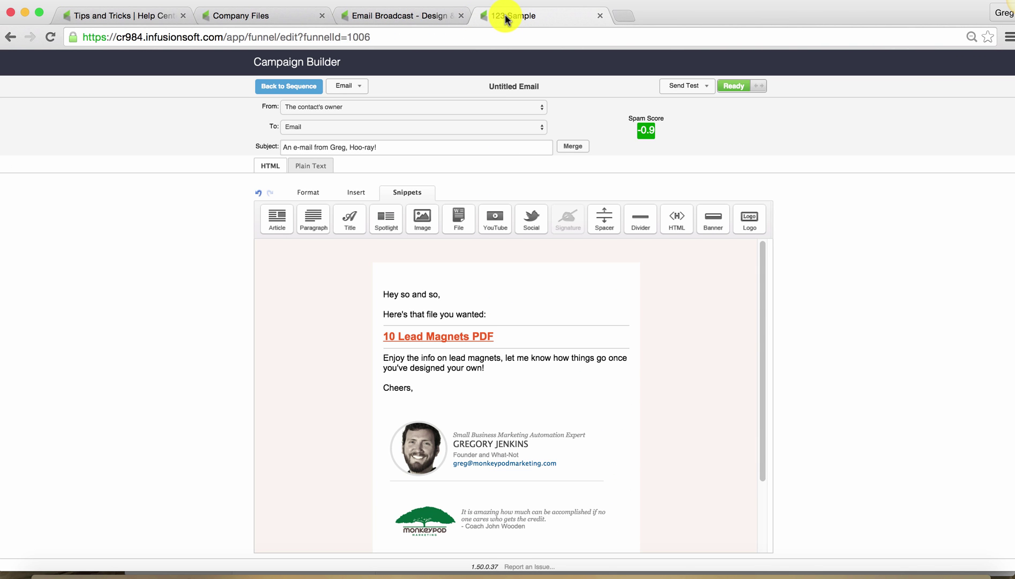
click(420, 19)
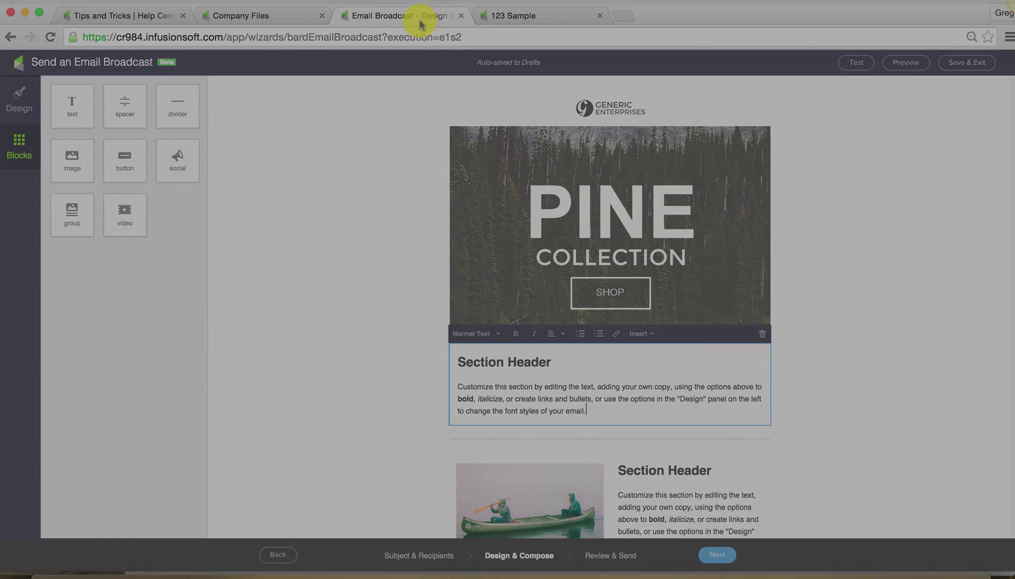